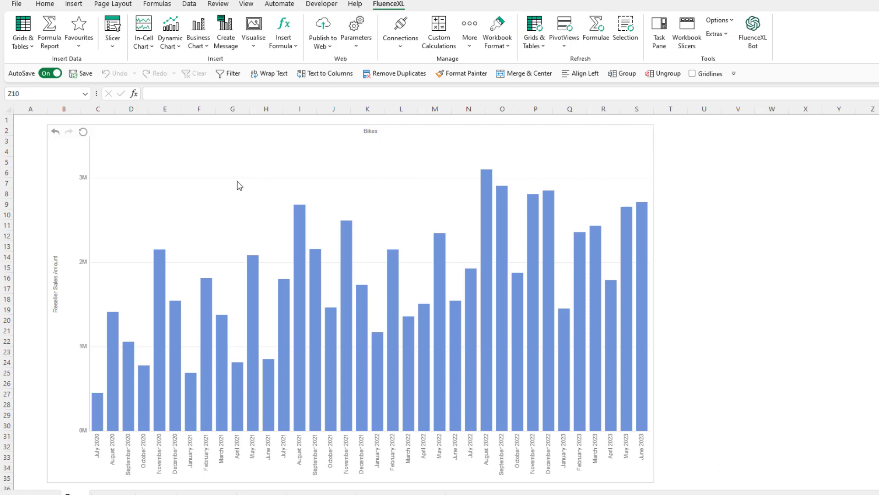
Zoom the Bikes chart in on September to December 2021 and reset the zoom to the full period
{"action": "left_click_drag", "start_coordinate": [238, 185], "coordinate": [301, 191]}
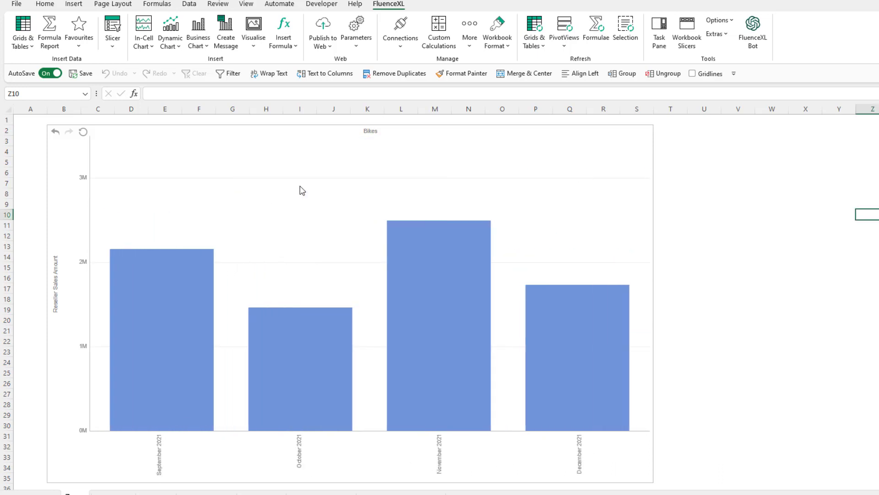
{"action": "double_click", "coordinate": [301, 191]}
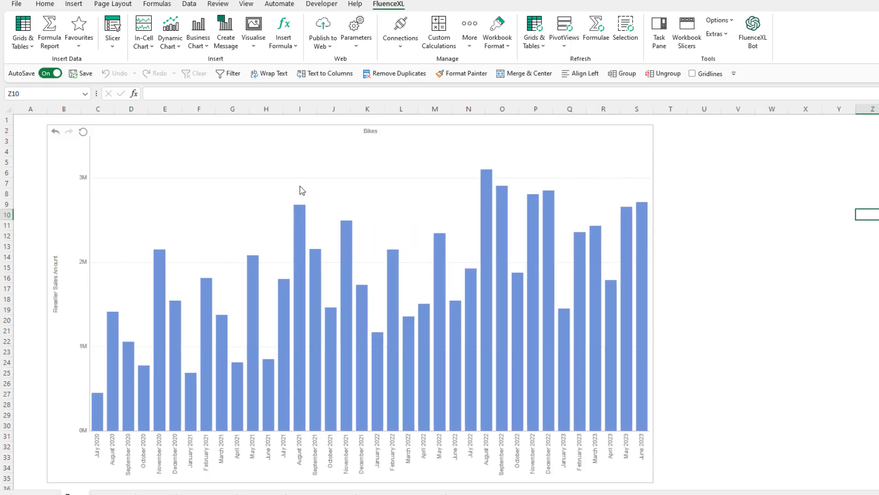
Set the zoom mode in the Bikes chart's animation properties to Slider
{"action": "right_click", "coordinate": [301, 187]}
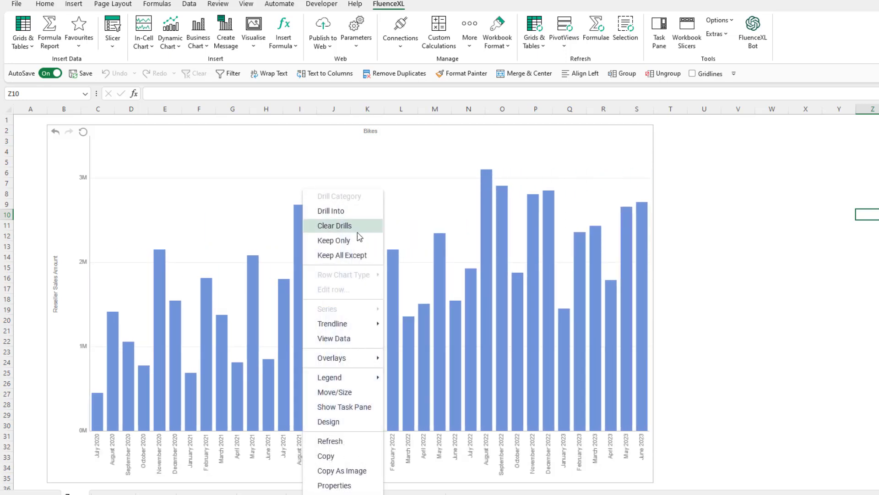
{"action": "left_click", "coordinate": [359, 490]}
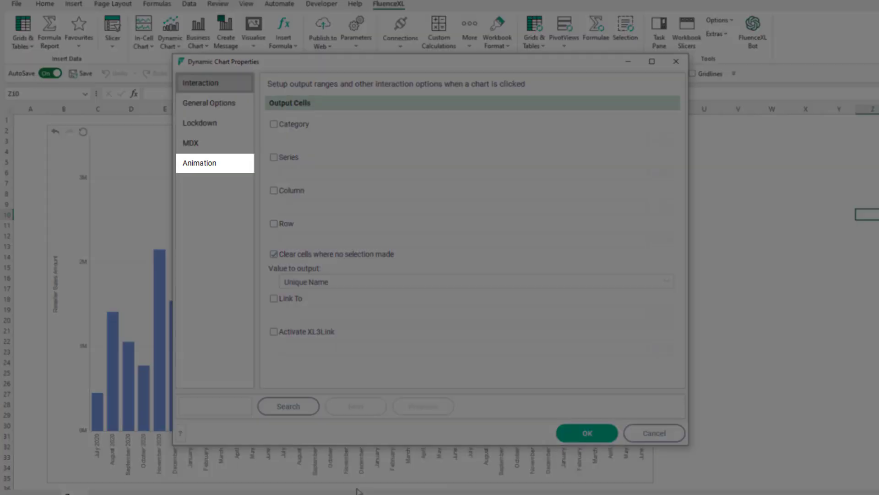
{"action": "left_click", "coordinate": [226, 168]}
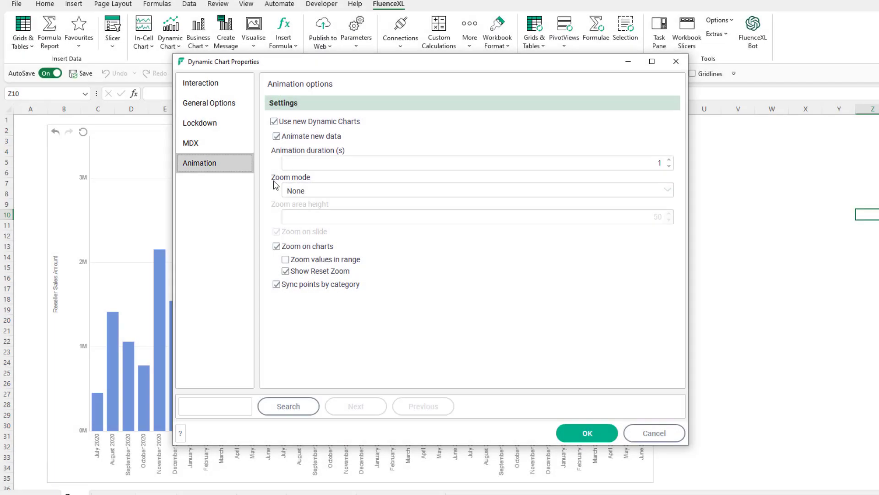
{"action": "left_click", "coordinate": [295, 191]}
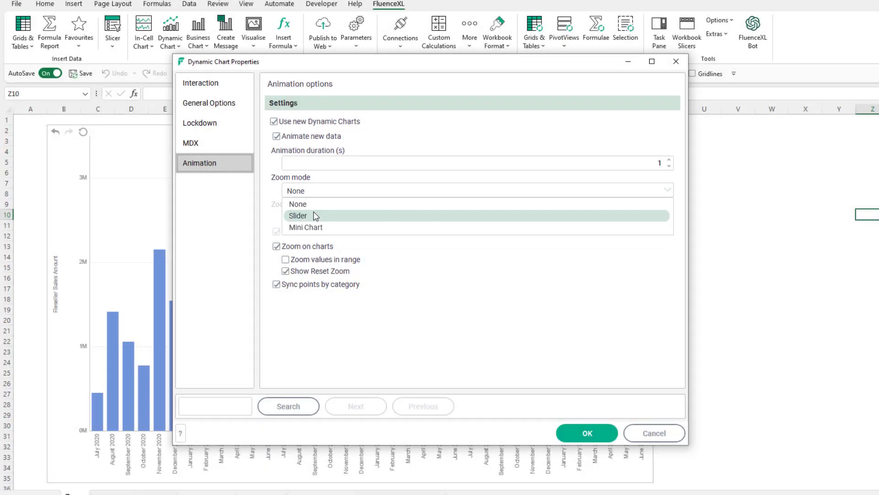
{"action": "left_click", "coordinate": [314, 215]}
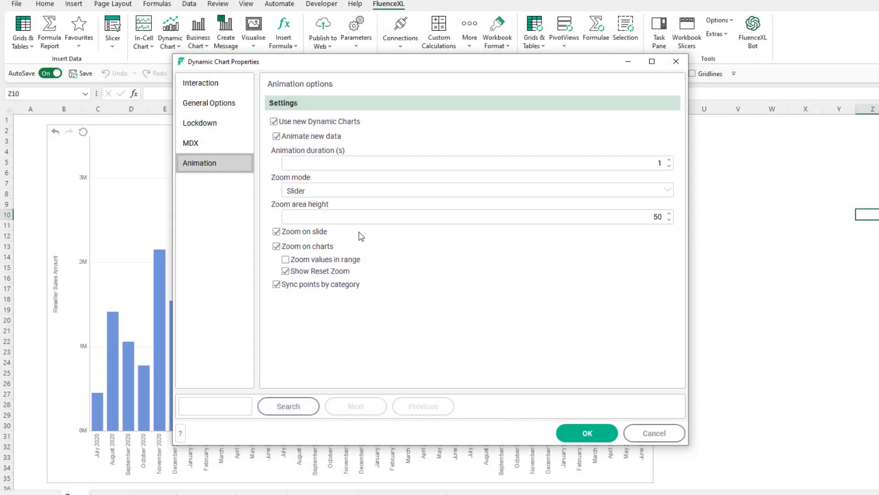
{"action": "left_click", "coordinate": [586, 440]}
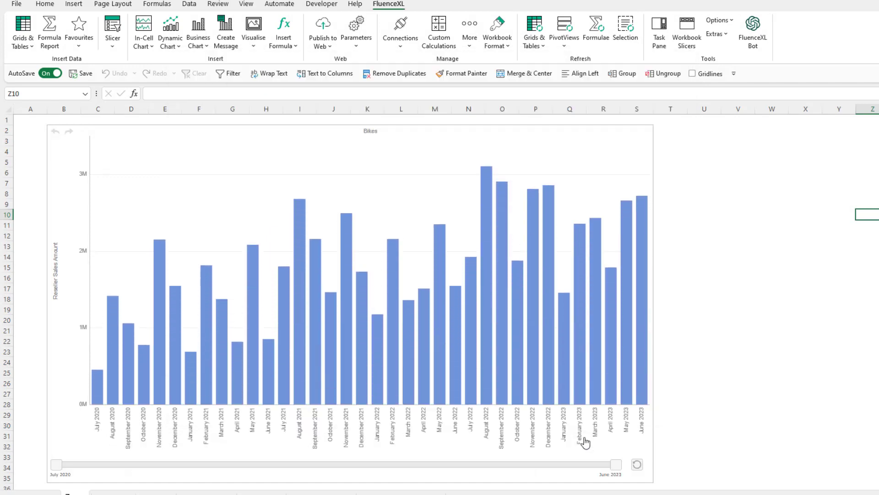
Drill into the Bikes chart to split it into separate charts for its subcategories
{"action": "mouse_move", "coordinate": [619, 467]}
{"action": "left_mouse_down"}
{"action": "mouse_move", "coordinate": [216, 465]}
{"action": "mouse_move", "coordinate": [618, 465]}
{"action": "left_mouse_up"}
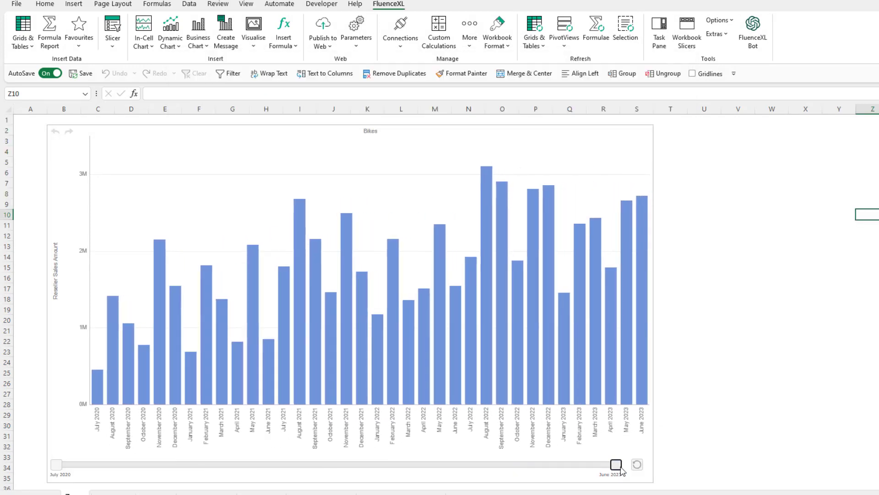
{"action": "right_click", "coordinate": [370, 135]}
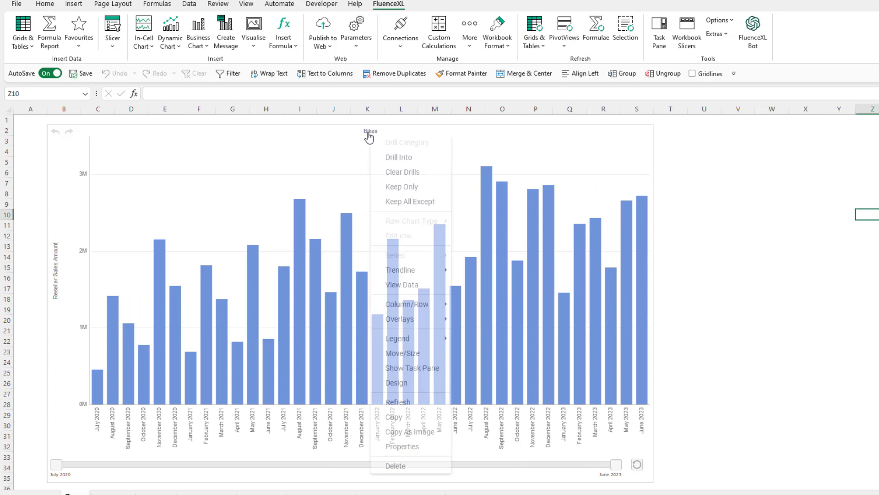
{"action": "left_click", "coordinate": [397, 158]}
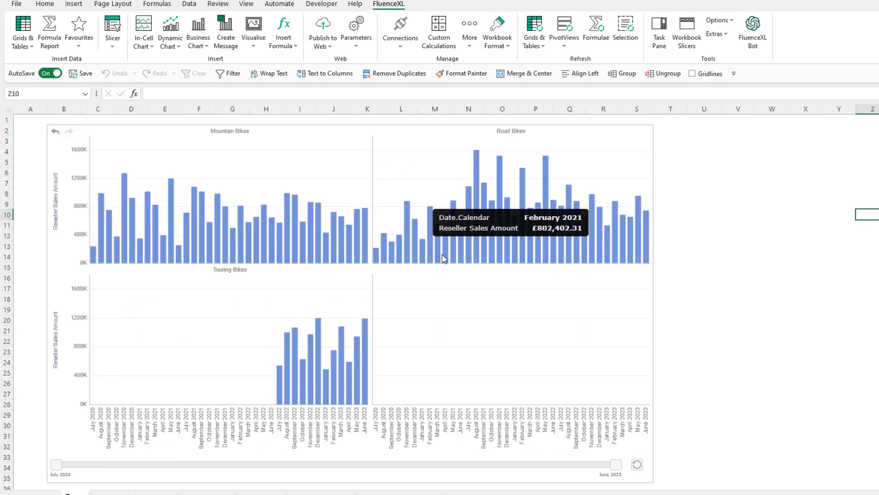
Narrow the displayed period from both ends of the zoom slider and reset it to the full range
{"action": "left_click_drag", "start_coordinate": [616, 464], "coordinate": [520, 466]}
{"action": "left_click_drag", "start_coordinate": [56, 465], "coordinate": [548, 467]}
{"action": "left_click", "coordinate": [636, 464]}
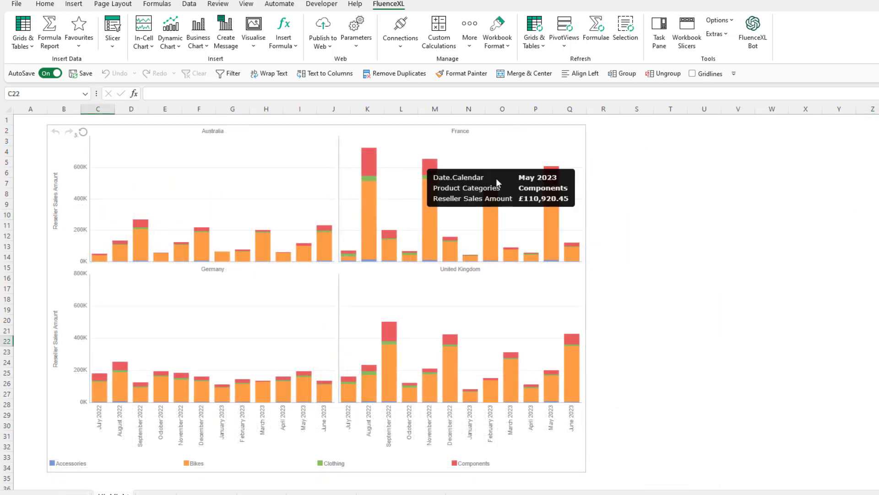
On the Highlight sheet, highlight France's August 2022 Bikes segment, its Components segment, and the Clothing series
{"action": "left_click", "coordinate": [369, 195]}
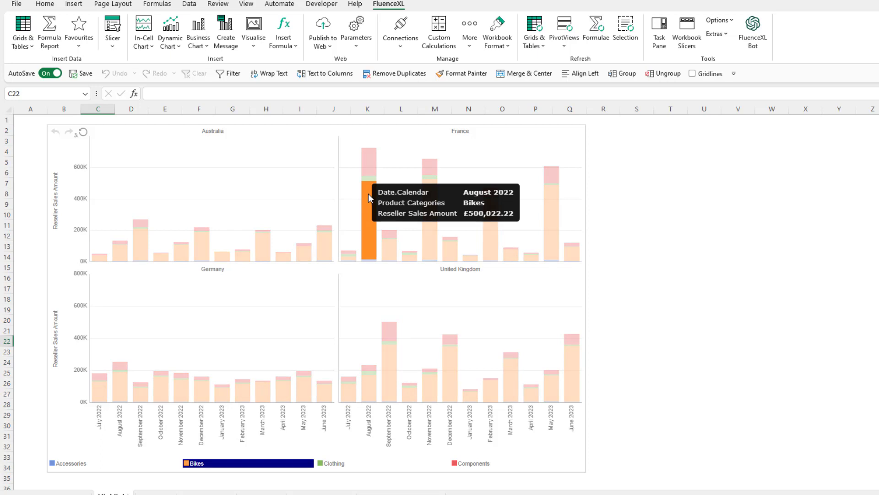
{"action": "left_click", "coordinate": [369, 165]}
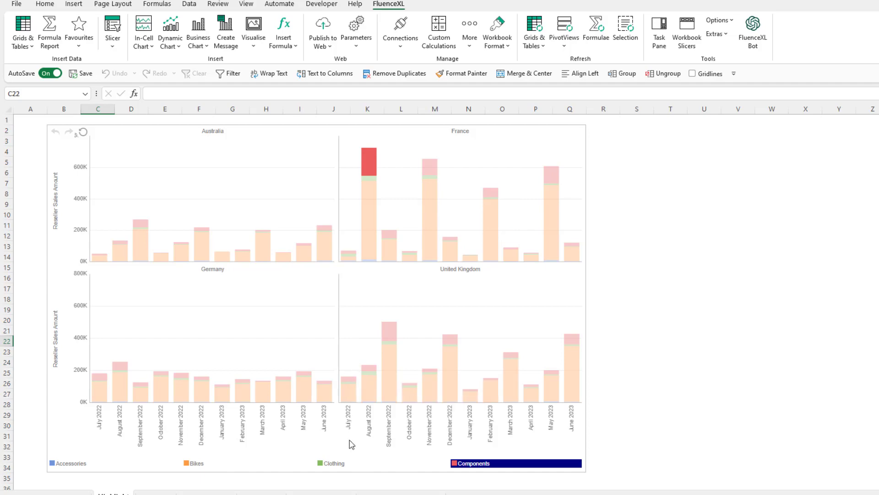
{"action": "left_click", "coordinate": [334, 464]}
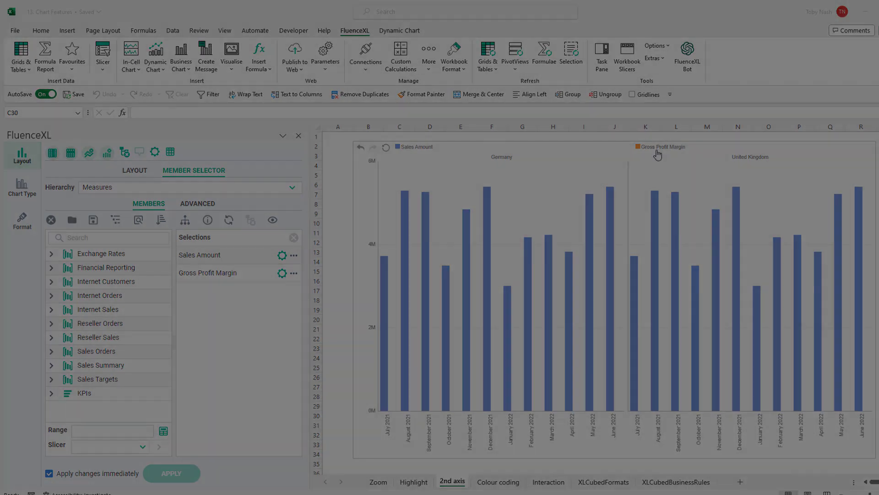
Move the Gross Profit Margin series to the other axis on the 2nd axis sheet's chart
{"action": "right_click", "coordinate": [658, 151]}
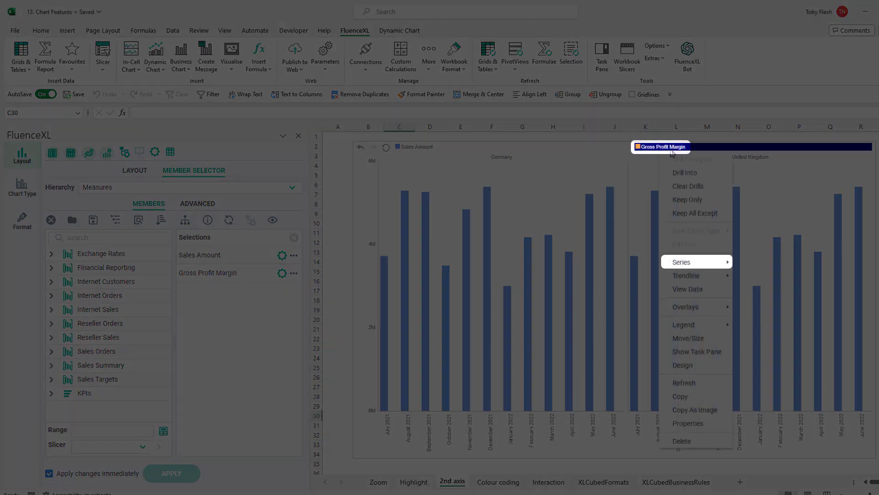
{"action": "mouse_move", "coordinate": [711, 262]}
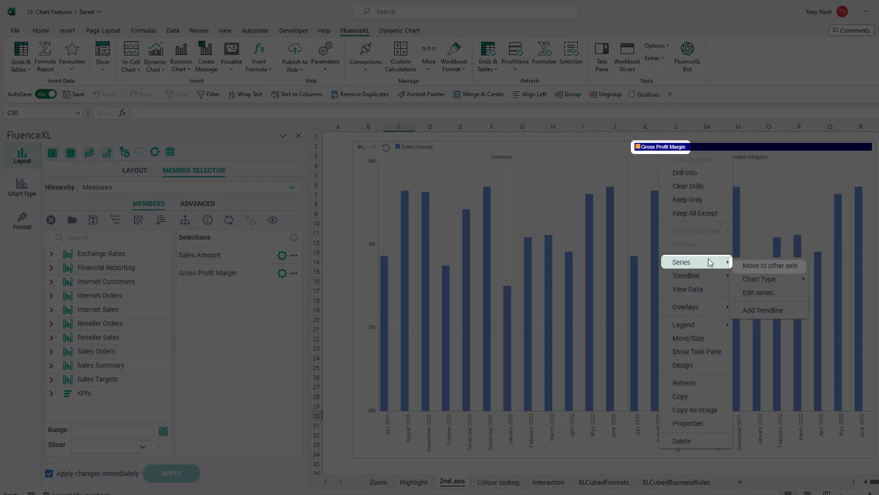
{"action": "left_click", "coordinate": [772, 270]}
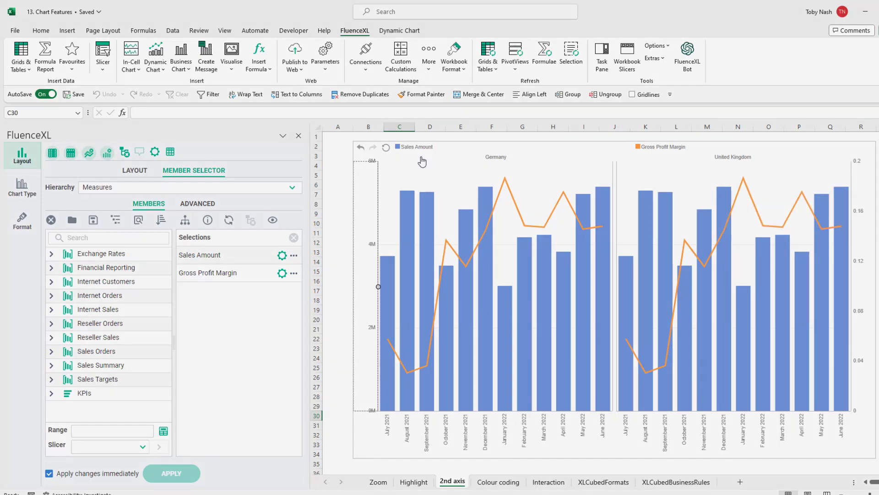
Change the chart type of the Sales Amount series to a line
{"action": "right_click", "coordinate": [417, 147]}
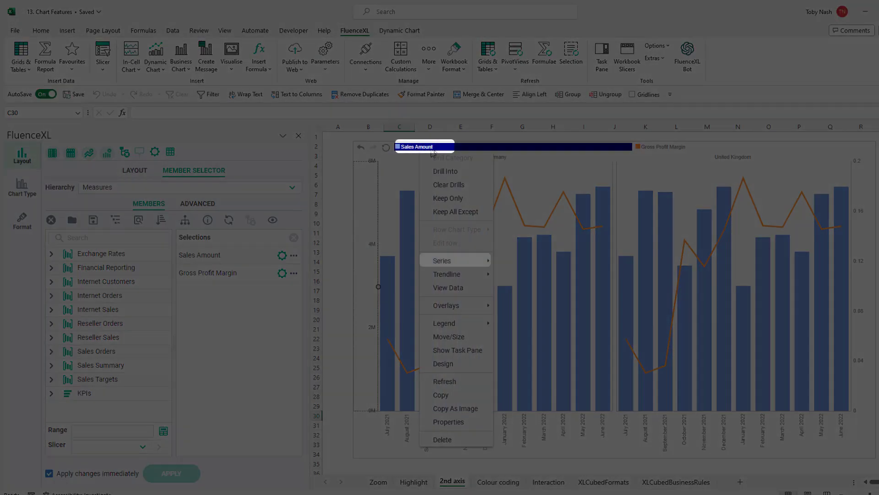
{"action": "mouse_move", "coordinate": [494, 265]}
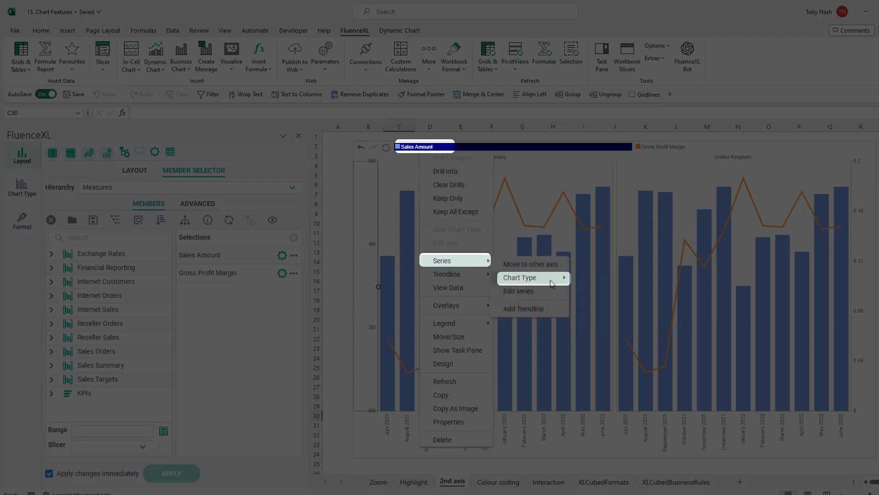
{"action": "mouse_move", "coordinate": [552, 279]}
{"action": "left_click", "coordinate": [587, 294]}
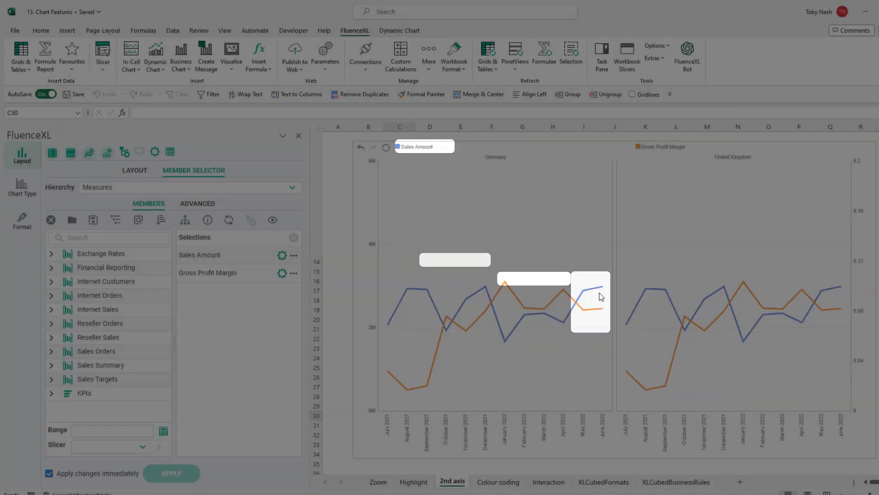
On the Colour coding sheet, move Measures from the chart's filters to its values and enable colouring by value
{"action": "key", "text": "ctrl+Page_Down"}
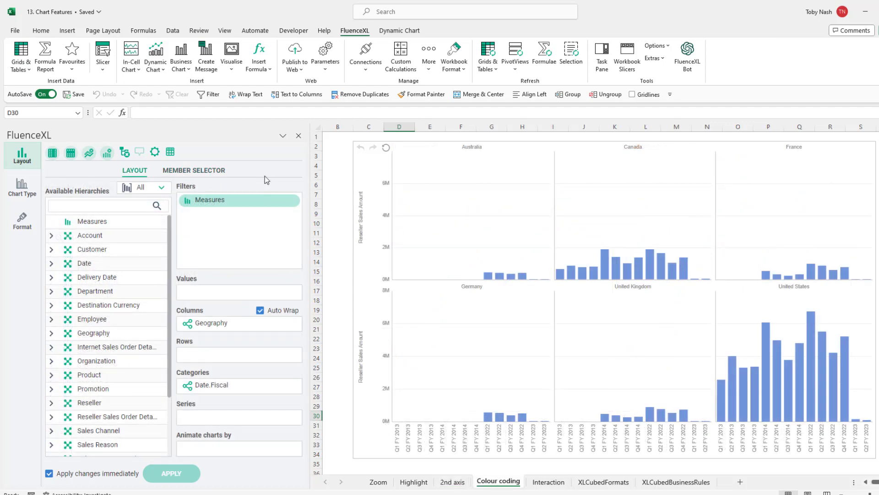
{"action": "left_click_drag", "start_coordinate": [244, 204], "coordinate": [246, 292]}
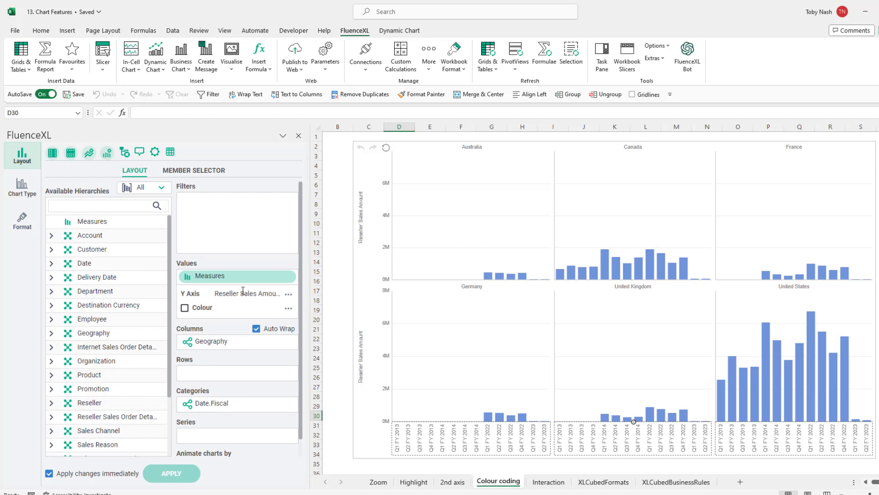
{"action": "left_click", "coordinate": [185, 309]}
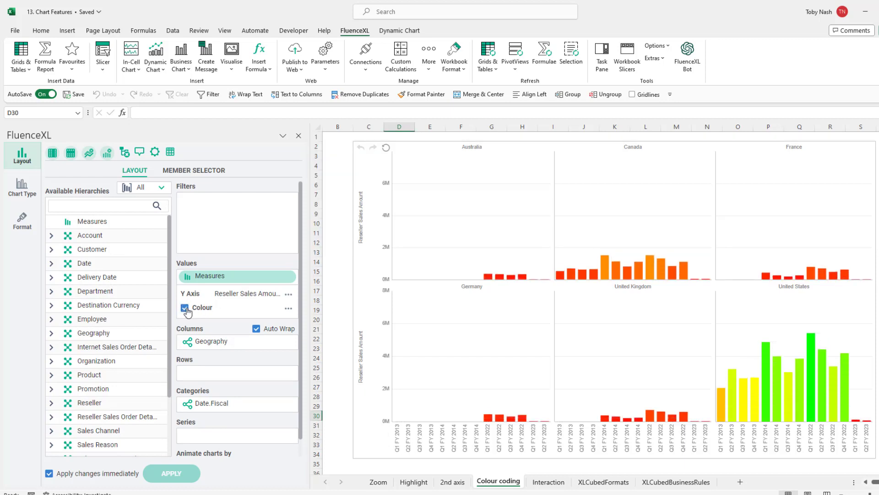
Use Discount Amount from the Reseller Sales measures as the chart's colour measure
{"action": "left_click", "coordinate": [288, 309]}
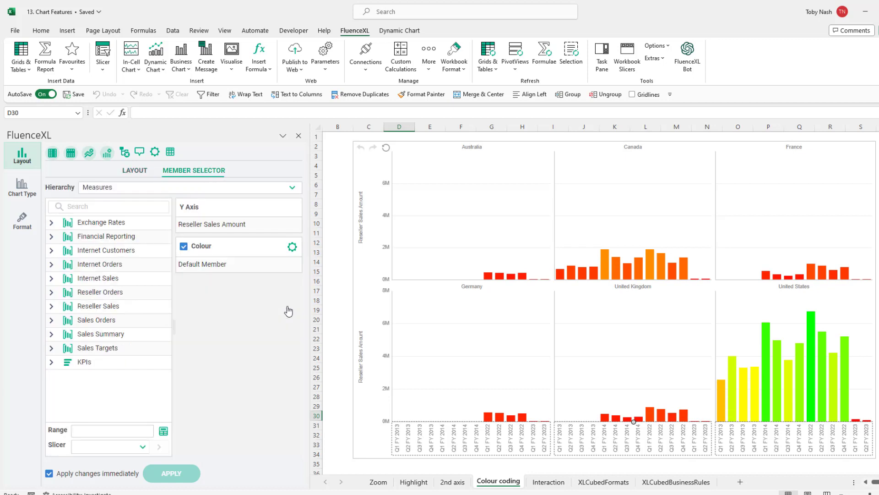
{"action": "left_click", "coordinate": [53, 306]}
{"action": "left_click_drag", "start_coordinate": [112, 389], "coordinate": [226, 271]}
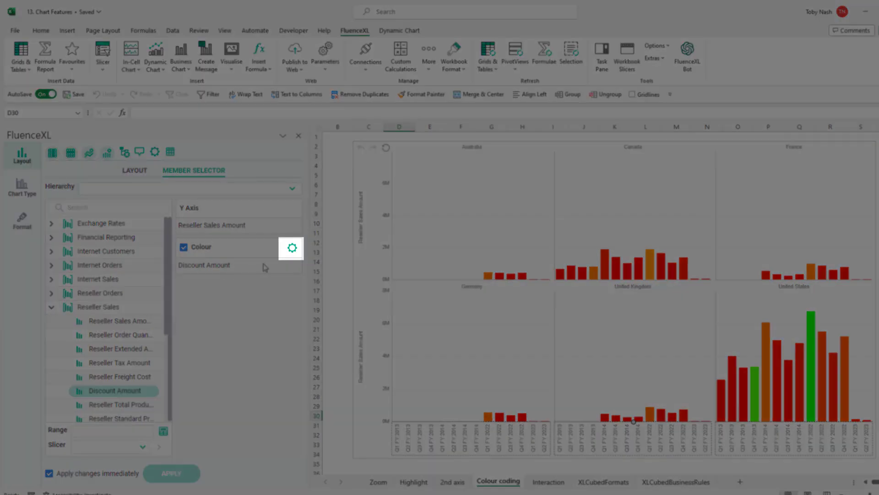
Set the colour gradient to segments using the Excel 1 (Reversed) scheme
{"action": "left_click", "coordinate": [293, 250]}
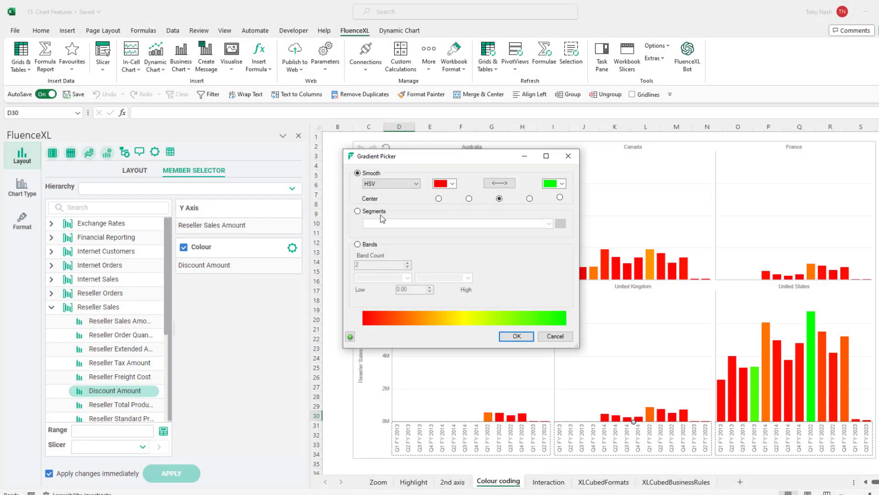
{"action": "left_click", "coordinate": [380, 212]}
{"action": "left_click", "coordinate": [546, 225]}
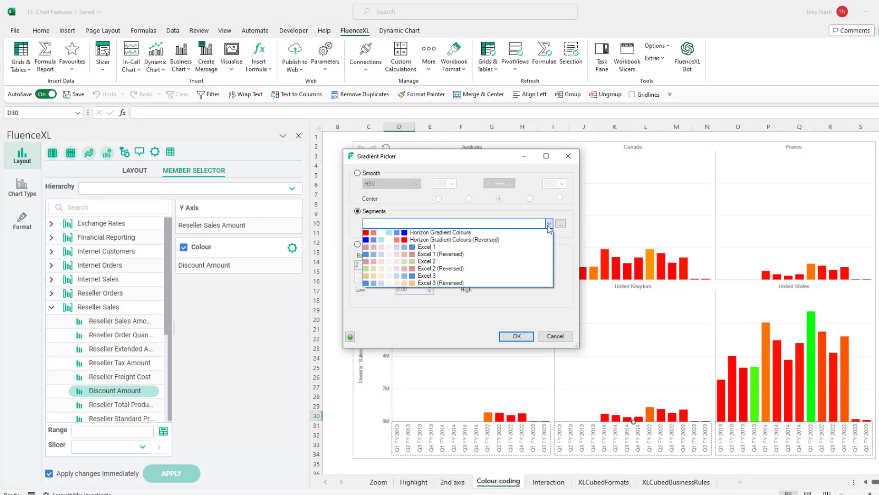
{"action": "left_click", "coordinate": [488, 255]}
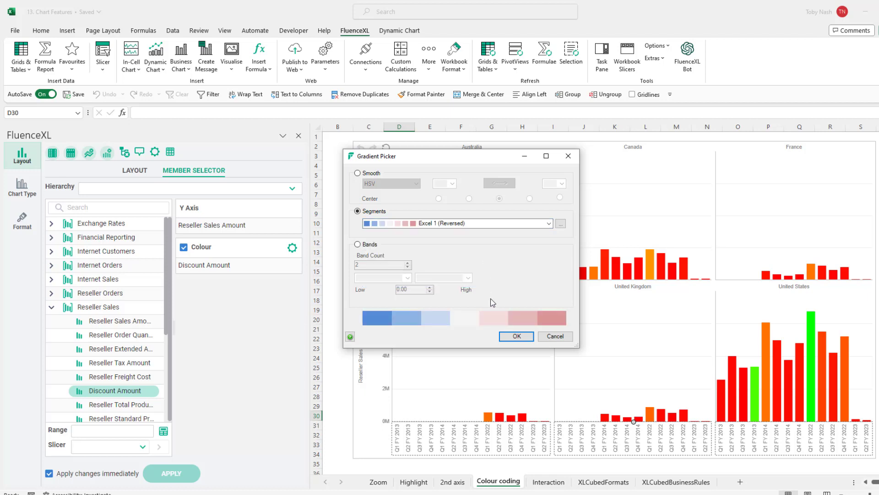
{"action": "left_click", "coordinate": [504, 337]}
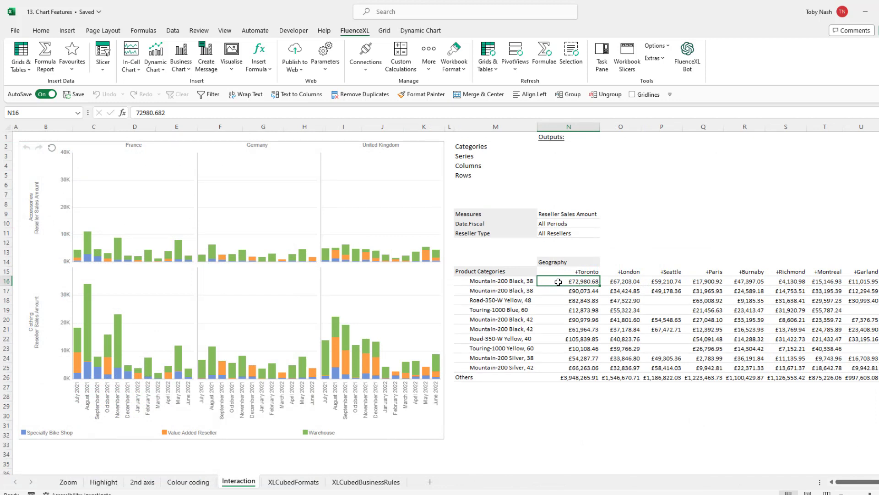
Enable the Category, Series, Column and Row output cells in the properties of the Interaction sheet's chart
{"action": "right_click", "coordinate": [398, 202]}
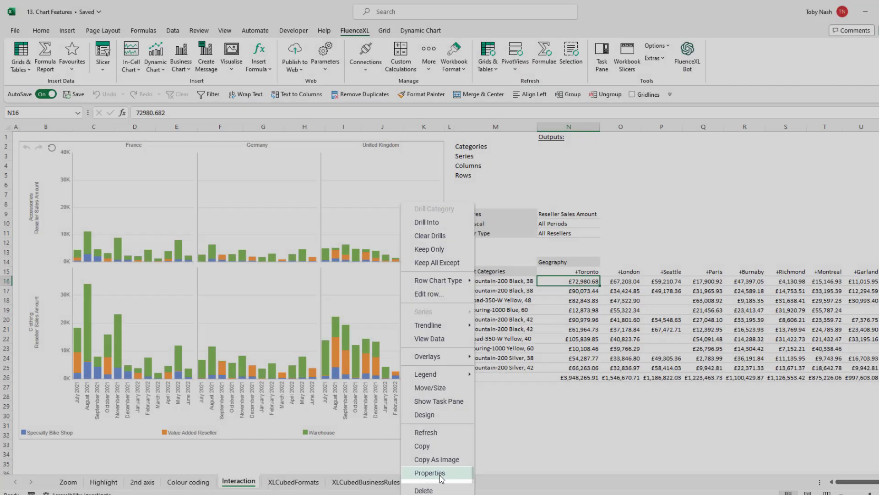
{"action": "left_click", "coordinate": [440, 473]}
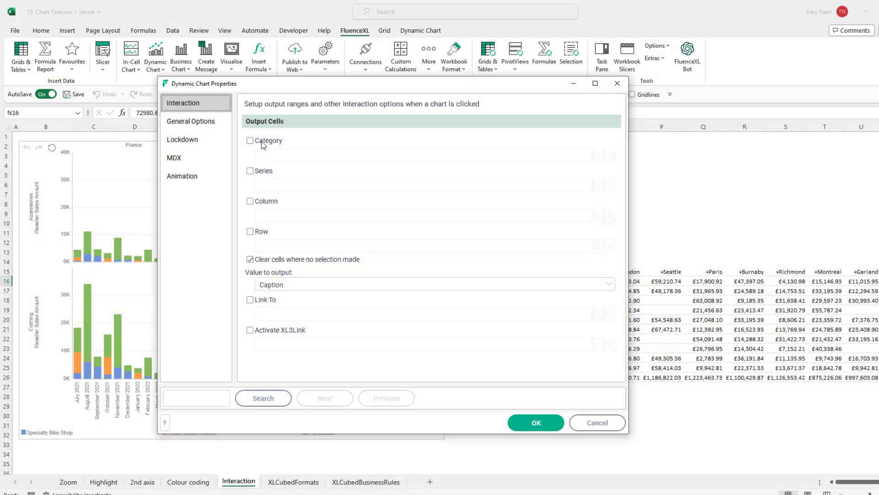
{"action": "left_click", "coordinate": [264, 143]}
{"action": "left_click", "coordinate": [266, 172]}
{"action": "left_click", "coordinate": [267, 202]}
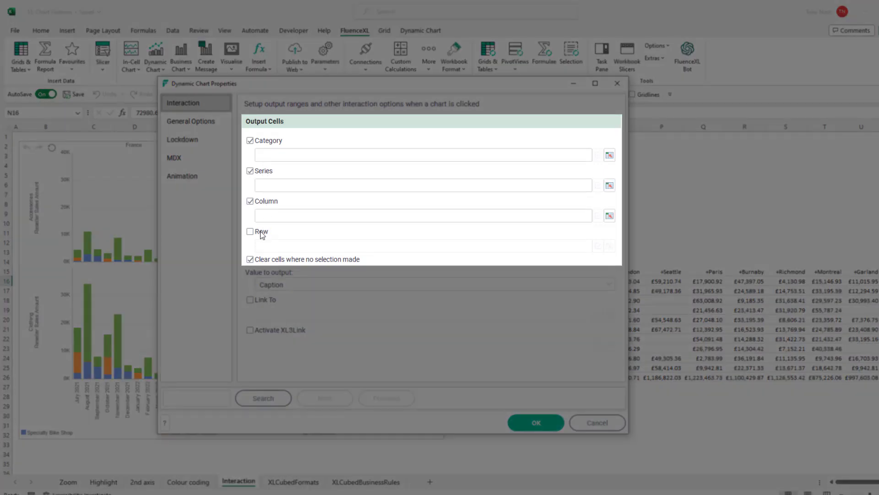
{"action": "left_click", "coordinate": [262, 234]}
Choose the Category output cell on the sheet in the Outputs column
{"action": "left_click", "coordinate": [610, 156]}
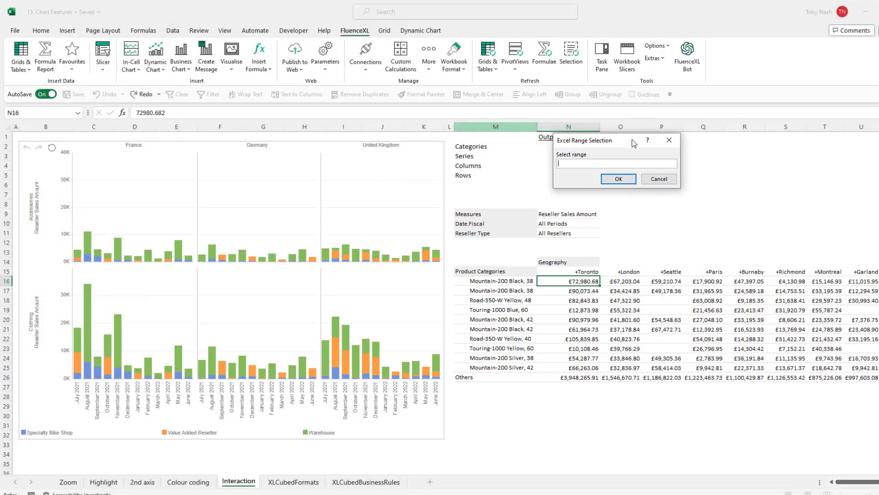
{"action": "left_click_drag", "start_coordinate": [634, 143], "coordinate": [690, 137]}
{"action": "left_click", "coordinate": [552, 137]}
{"action": "left_click", "coordinate": [674, 172]}
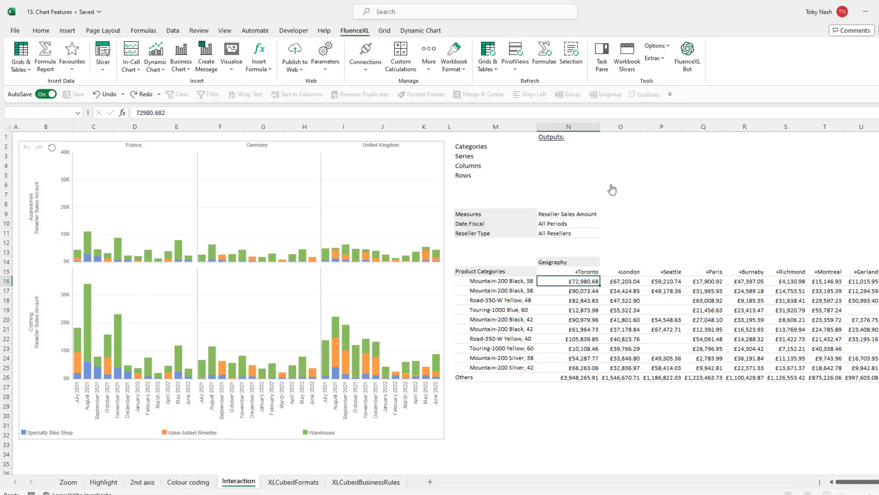
Assign cells N3, N4 and N5 as the chart's Series, Column and Row output cells and apply the chart properties
{"action": "left_click", "coordinate": [568, 155]}
{"action": "left_click", "coordinate": [673, 176]}
{"action": "left_click", "coordinate": [614, 215]}
{"action": "left_click", "coordinate": [581, 168]}
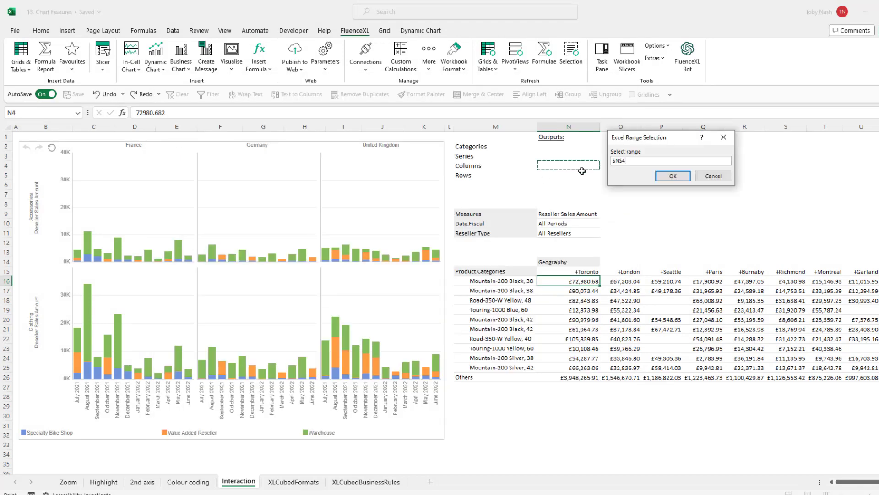
{"action": "left_click", "coordinate": [673, 176]}
{"action": "left_click", "coordinate": [608, 245]}
{"action": "left_click", "coordinate": [568, 175]}
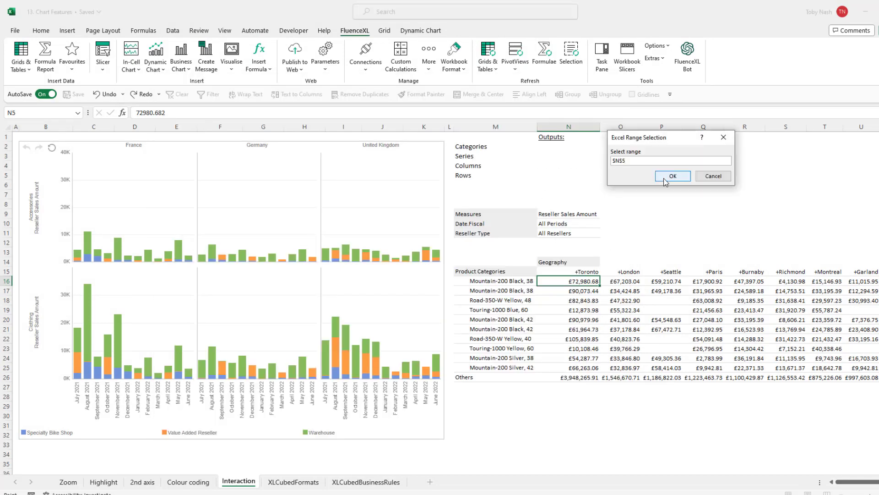
{"action": "left_click", "coordinate": [673, 176]}
{"action": "left_click", "coordinate": [532, 420]}
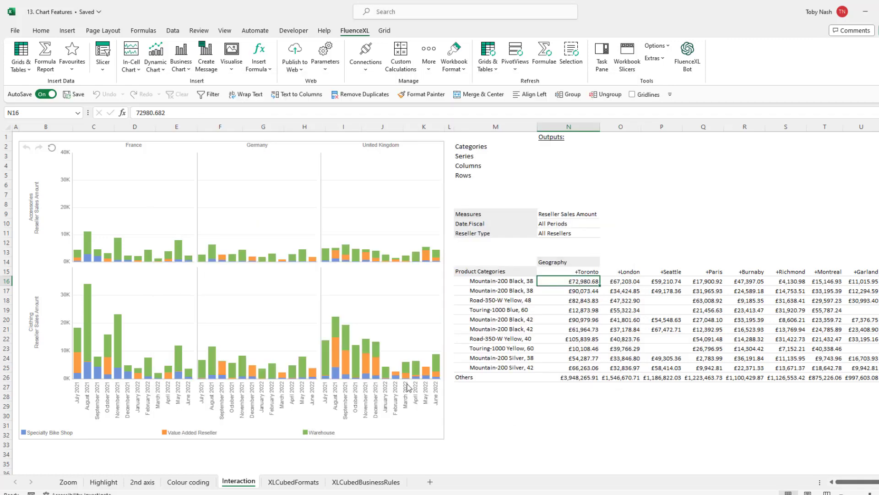
Select the United Kingdom Clothing Warehouse bar segment for September 2021, followed by Germany's Clothing Value Added Reseller segment for the same month
{"action": "left_click", "coordinate": [349, 338]}
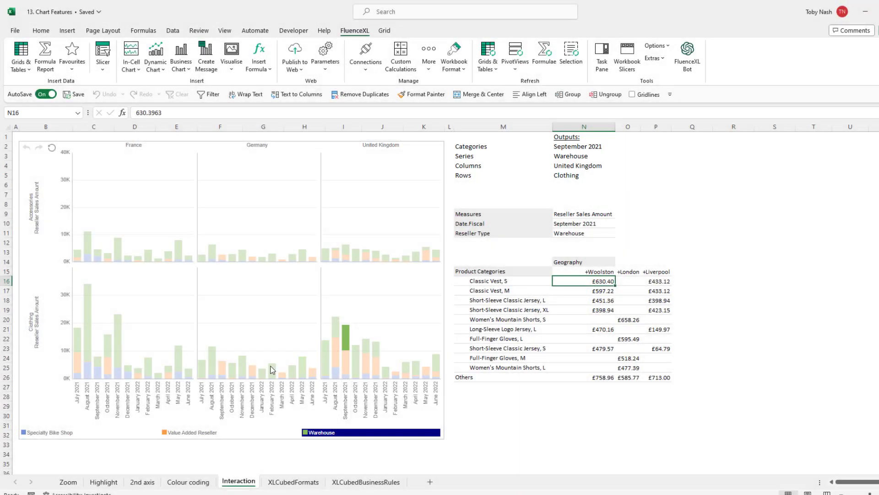
{"action": "left_click", "coordinate": [222, 369]}
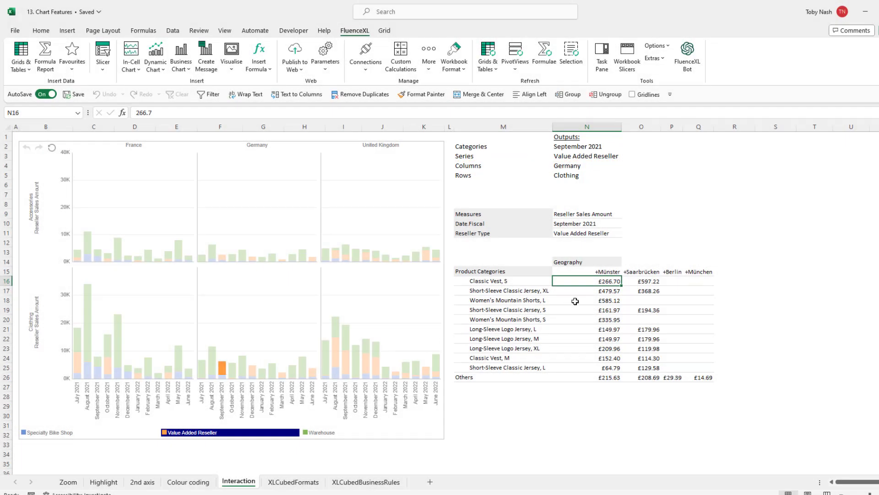
Examine the member selections of Date.Fiscal, Reseller Type, Geography and Product Categories in the linked grid's report design
{"action": "double_click", "coordinate": [590, 281]}
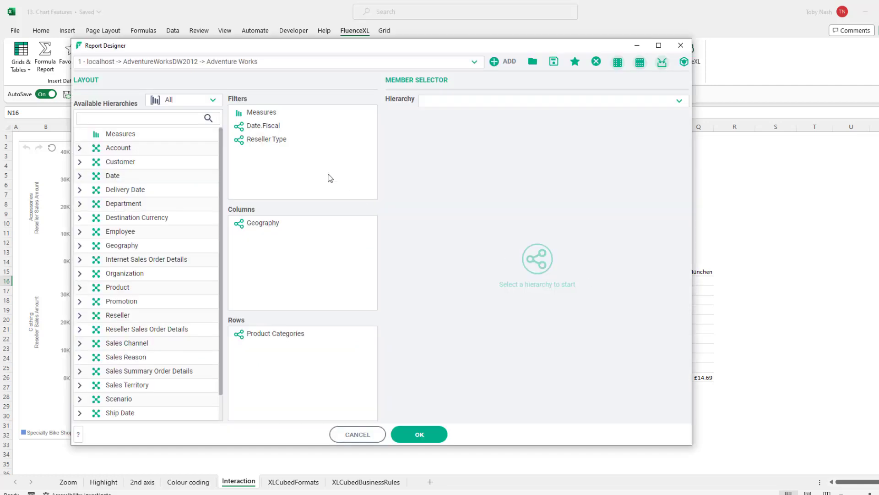
{"action": "left_click", "coordinate": [293, 128]}
{"action": "left_click", "coordinate": [294, 141]}
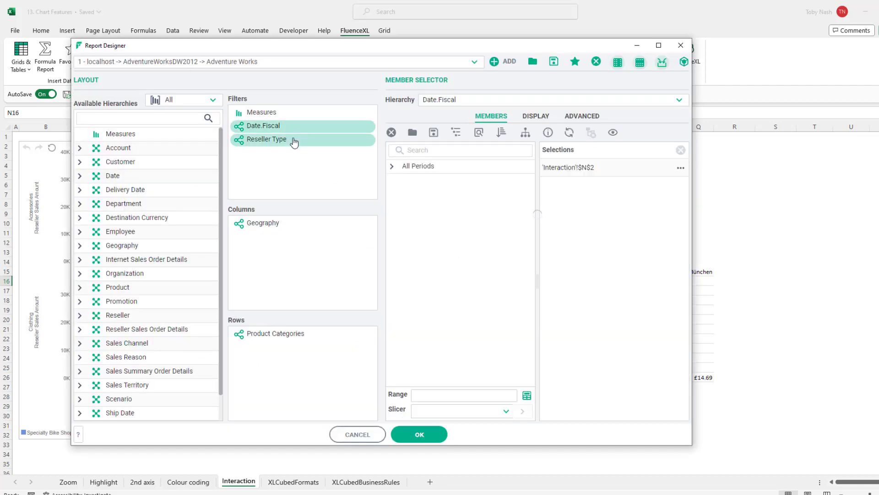
{"action": "left_click", "coordinate": [265, 224]}
{"action": "left_click", "coordinate": [275, 338]}
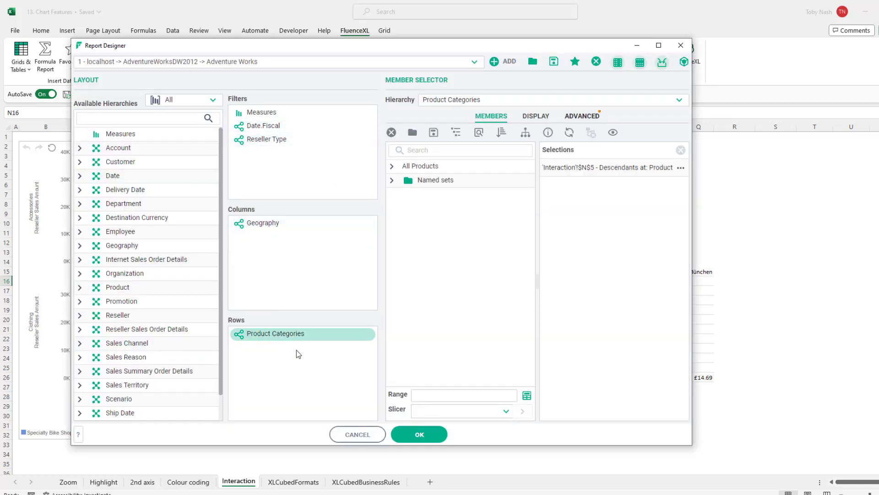
{"action": "left_click", "coordinate": [418, 436]}
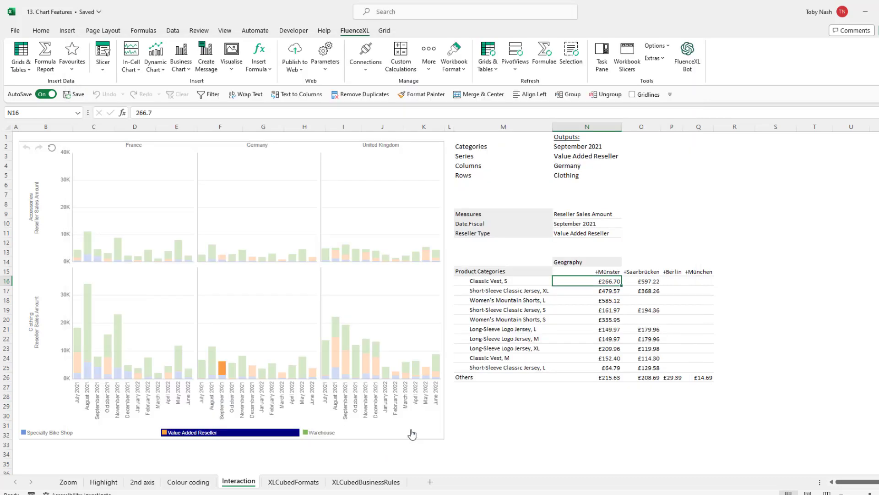
Select the whole United Kingdom Clothing panel and the Germany Accessories panel of the chart in turn, and clear the selection
{"action": "left_click", "coordinate": [373, 303]}
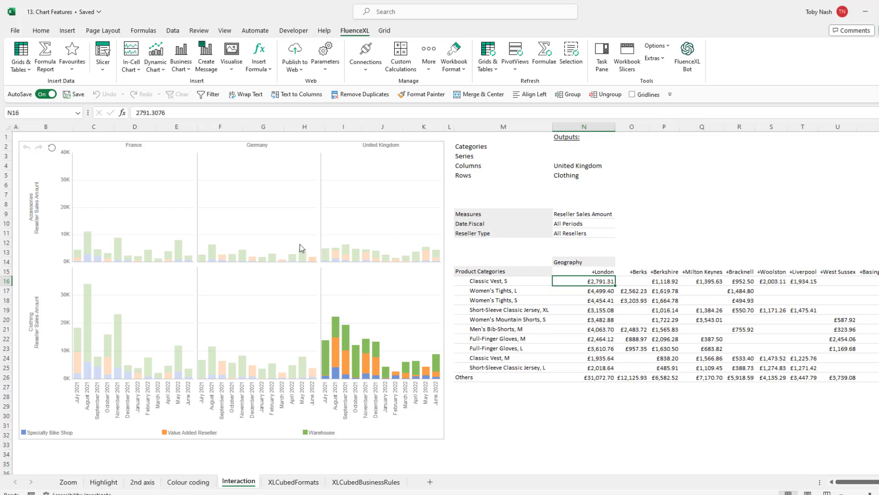
{"action": "left_click", "coordinate": [257, 163]}
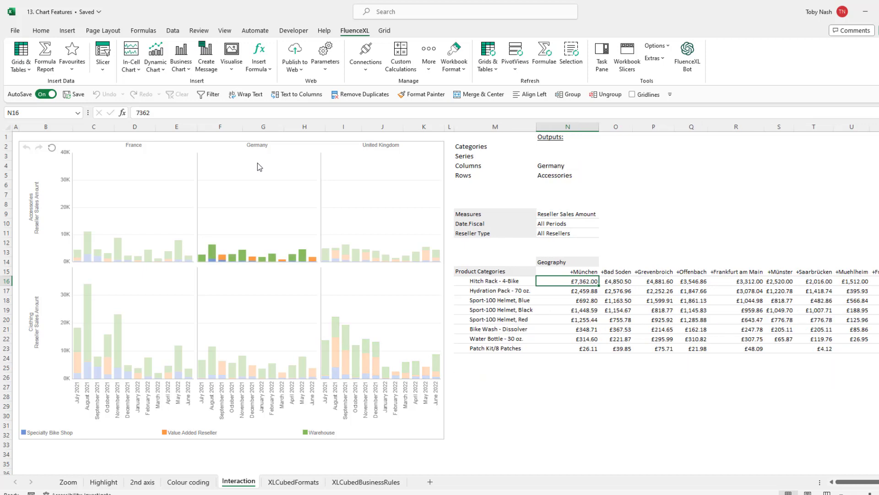
{"action": "left_click", "coordinate": [244, 388]}
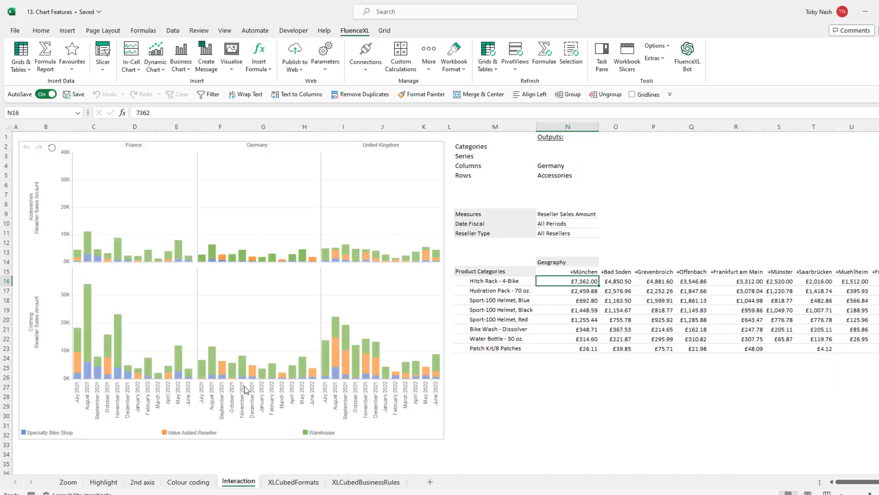